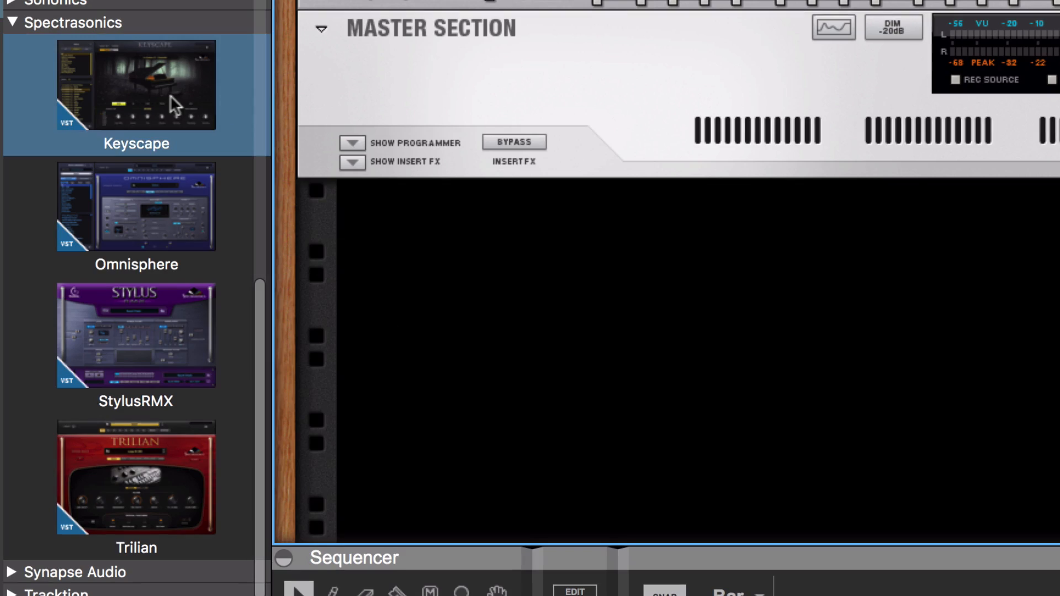
- Add the Spectrasonics instruments Keyscape and Omnisphere to the rack below the Master Section
left_click_drag(160, 92, 568, 297)
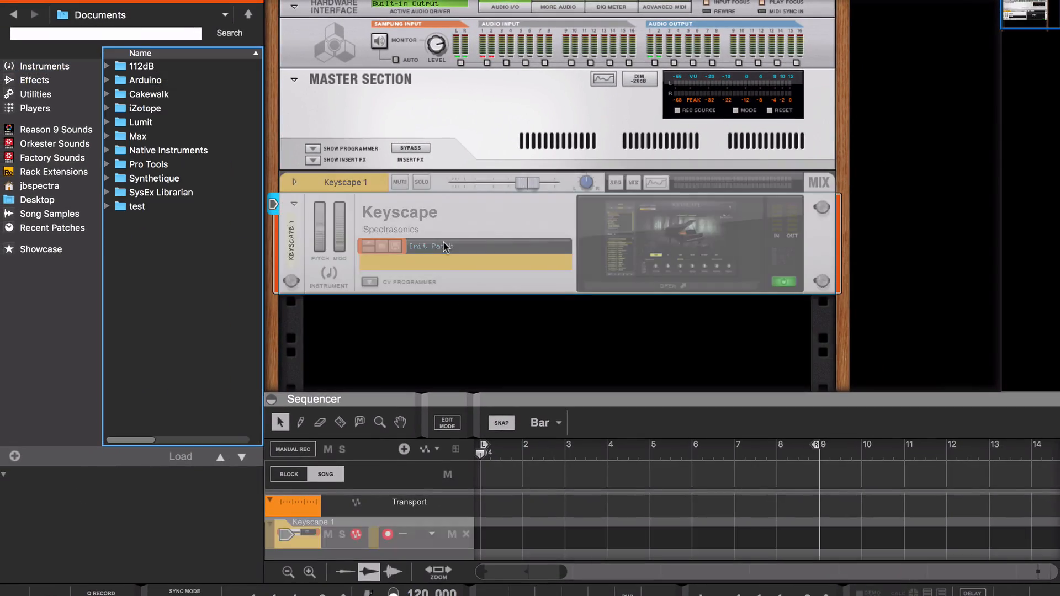
right_click(483, 321)
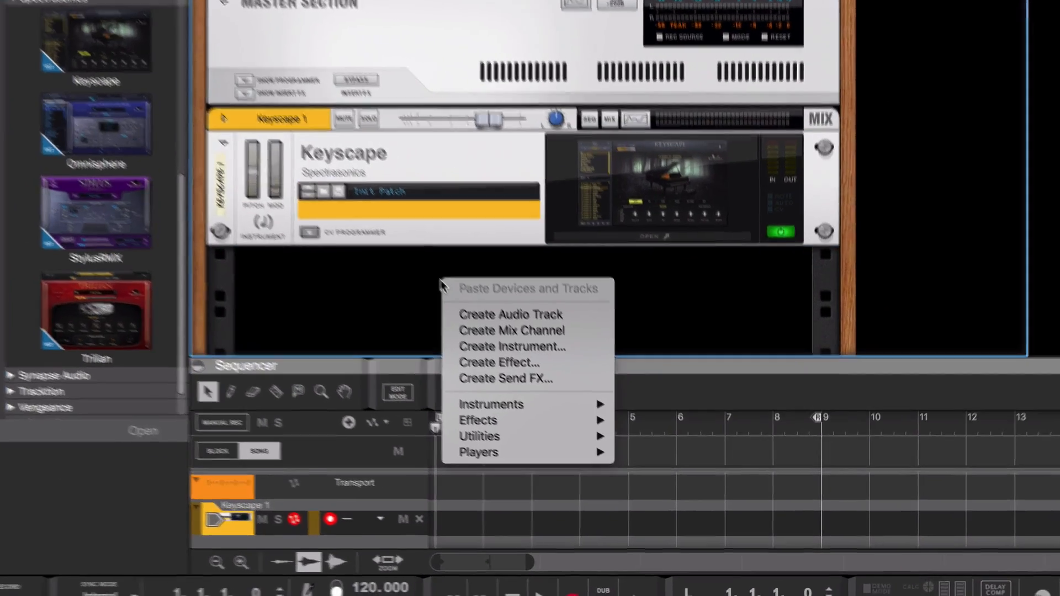
mouse_move(520, 436)
mouse_move(586, 487)
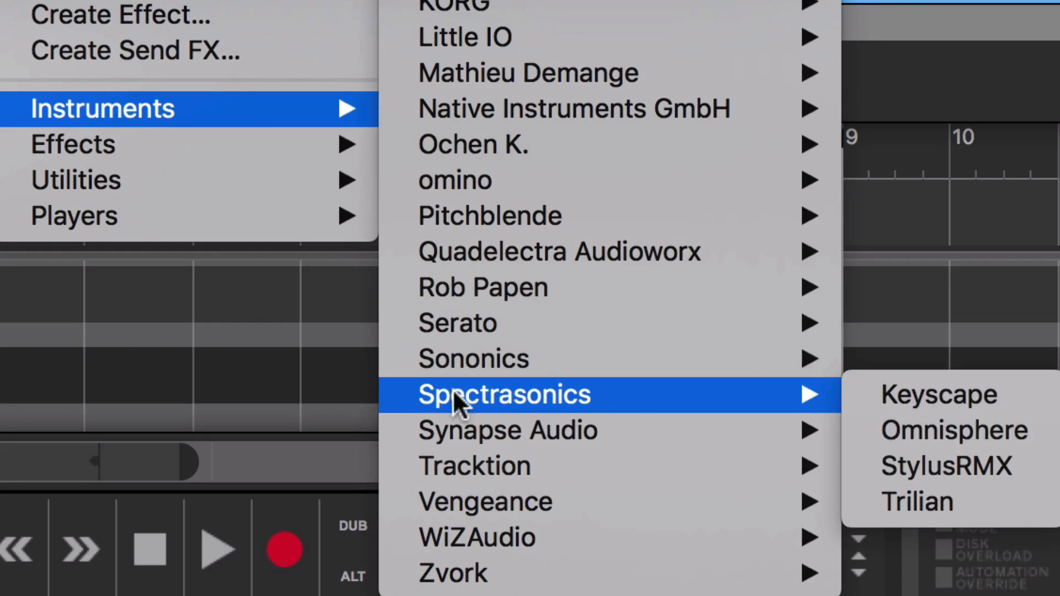
left_click(921, 434)
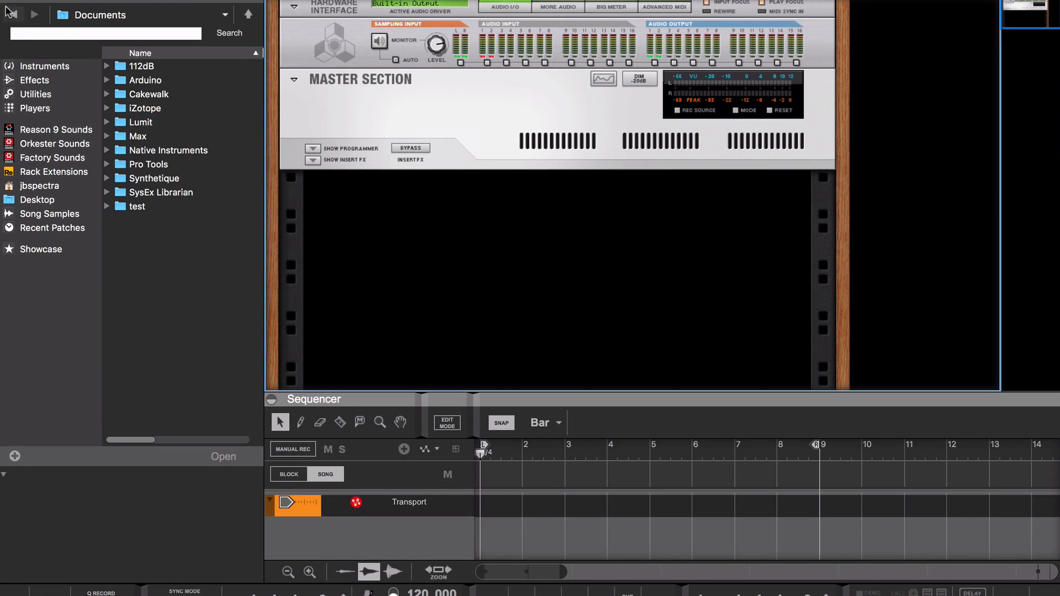
- Add a Keyscape instrument to the empty rack and load its electric piano patch Rhodes - LA Custom
left_click(10, 14)
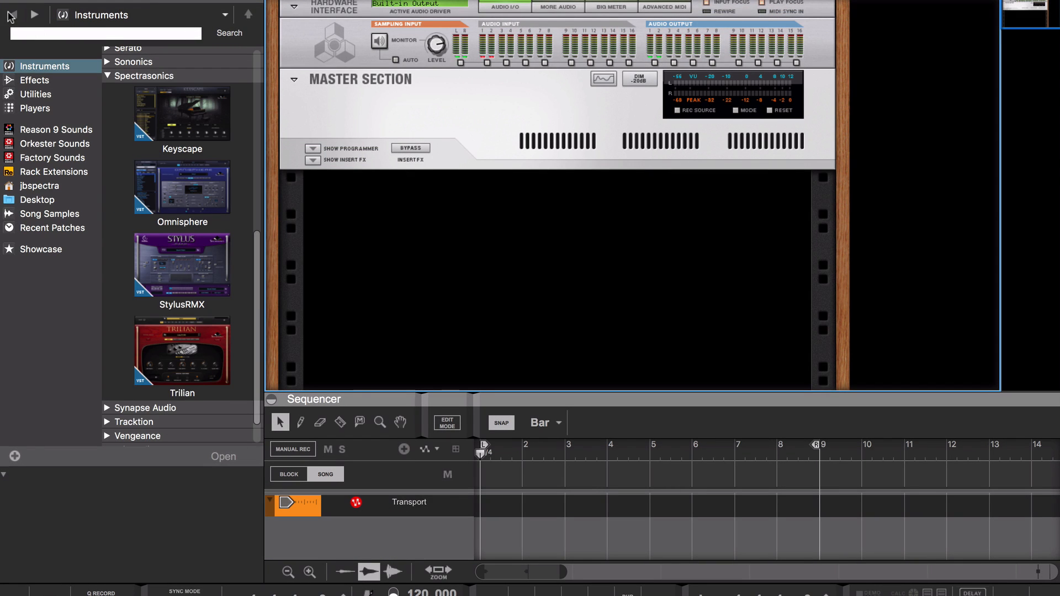
left_click_drag(189, 116, 518, 228)
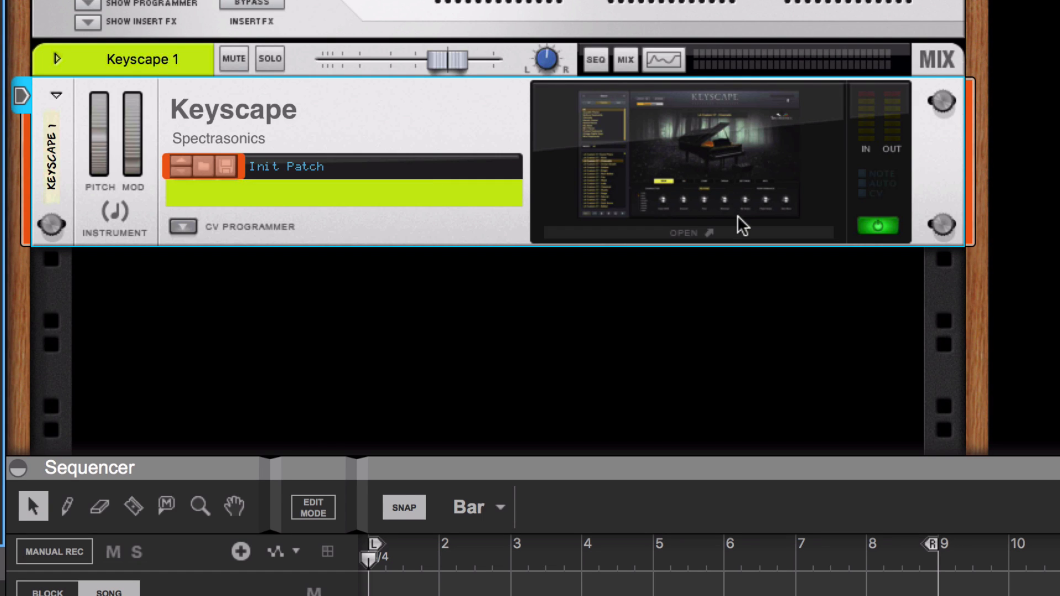
left_click(736, 232)
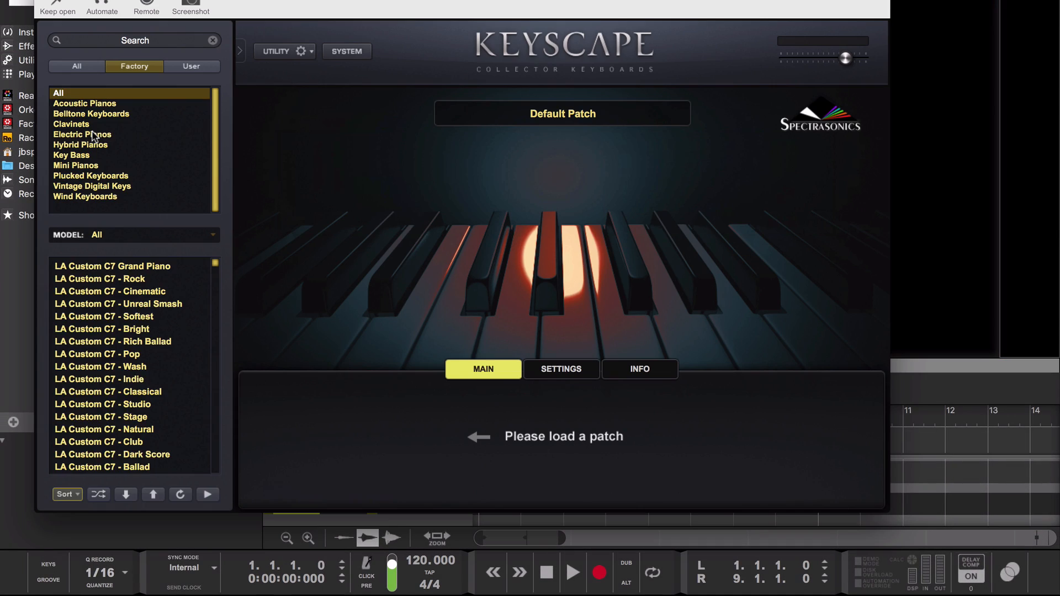
left_click(95, 134)
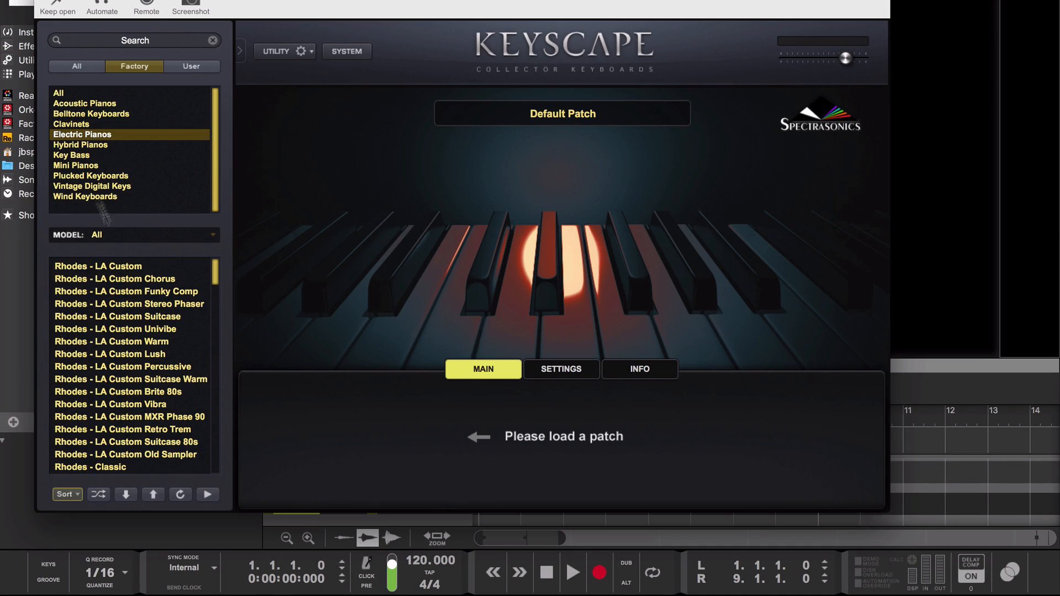
left_click(129, 271)
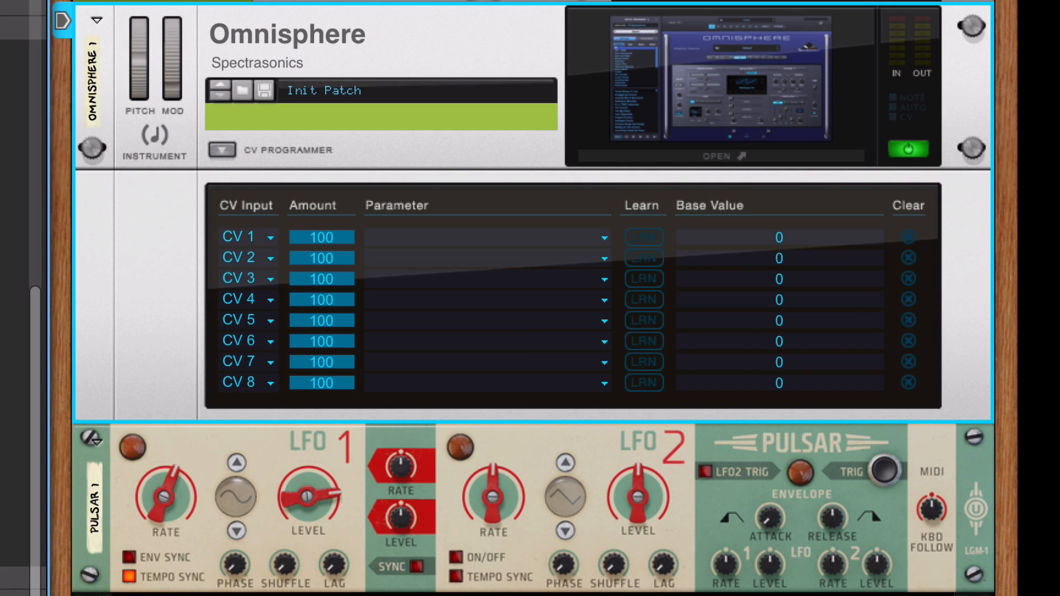
- Check Omnisphere's rear CV cabling from Pulsar and assign CV 1 to the layer A filter cutoff using parameter learn and host automation
key("Tab")
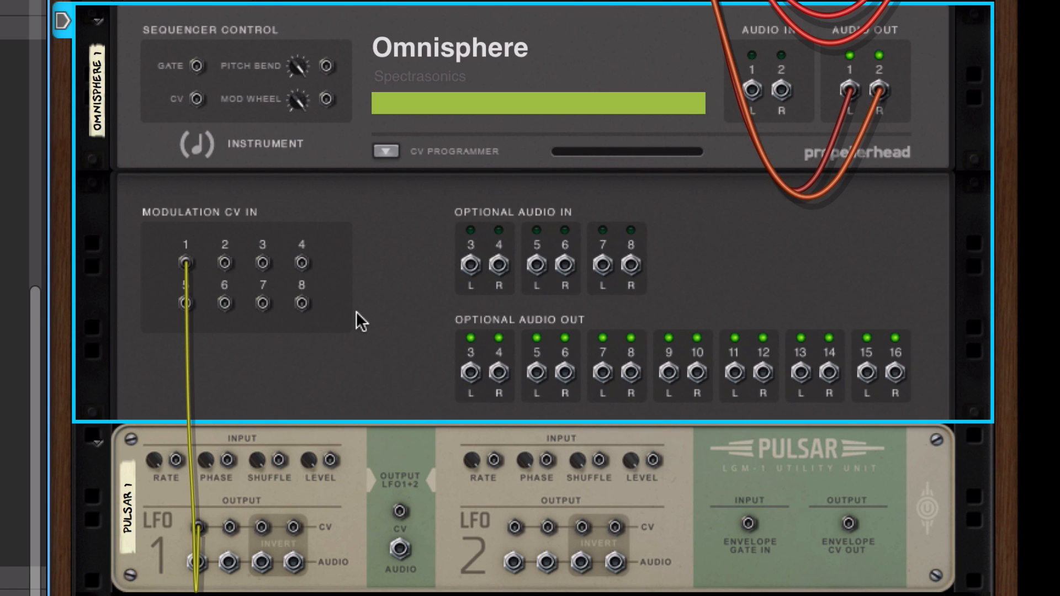
key("Tab")
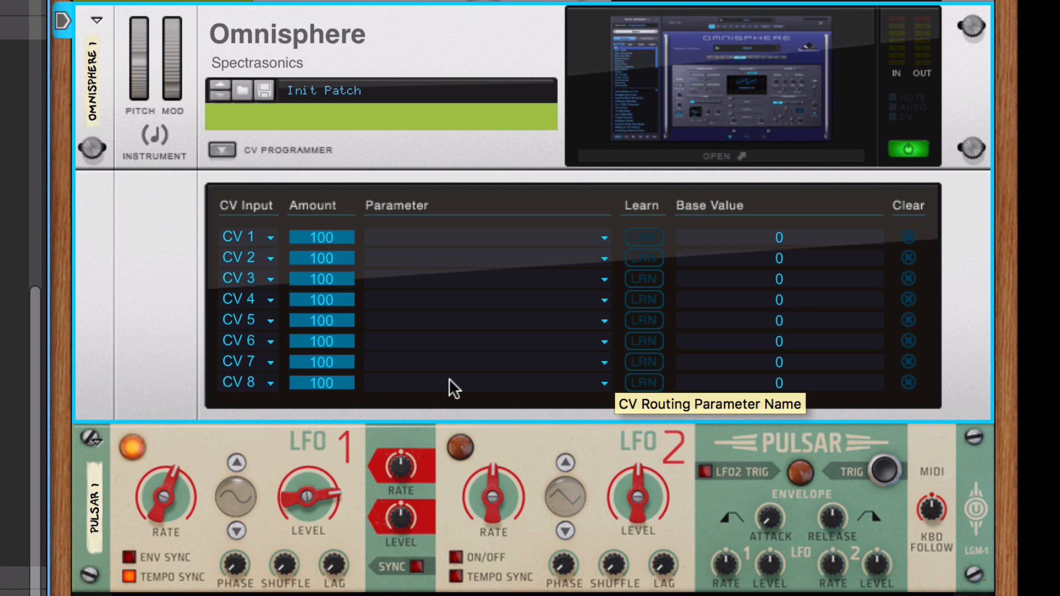
key("Tab")
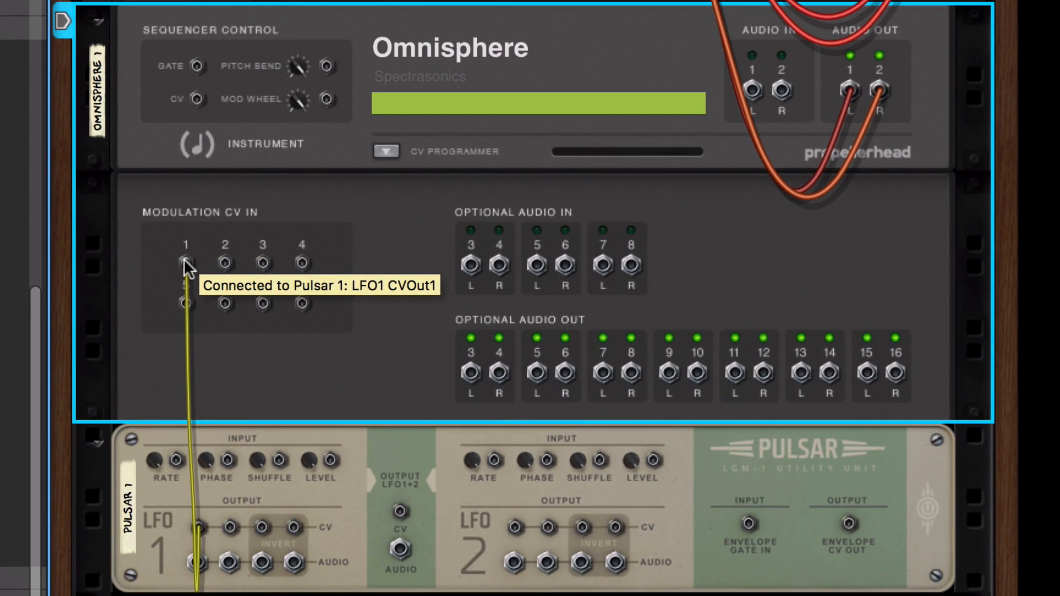
key("Tab")
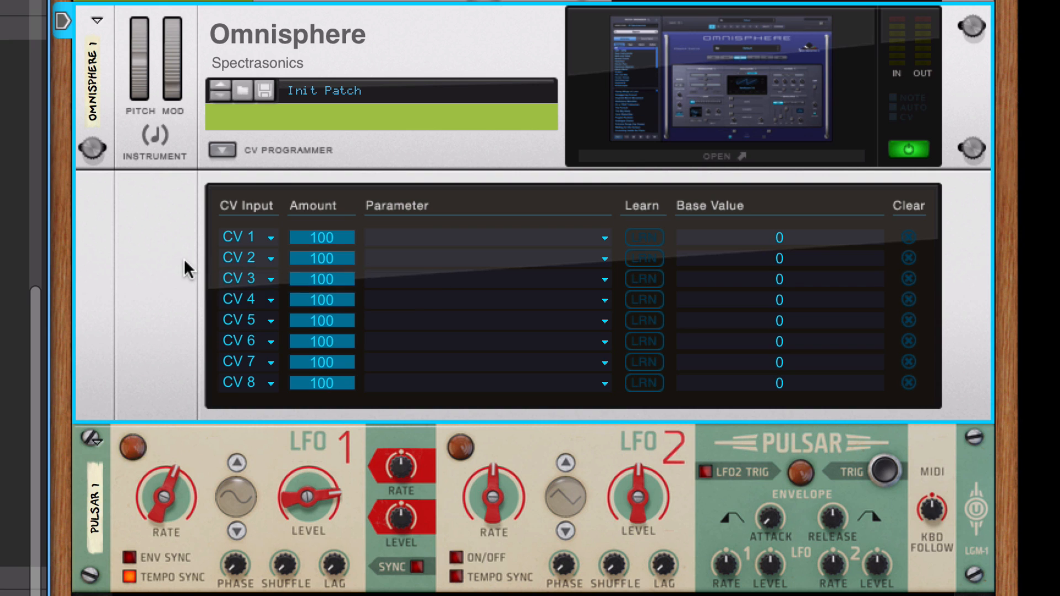
left_click(652, 236)
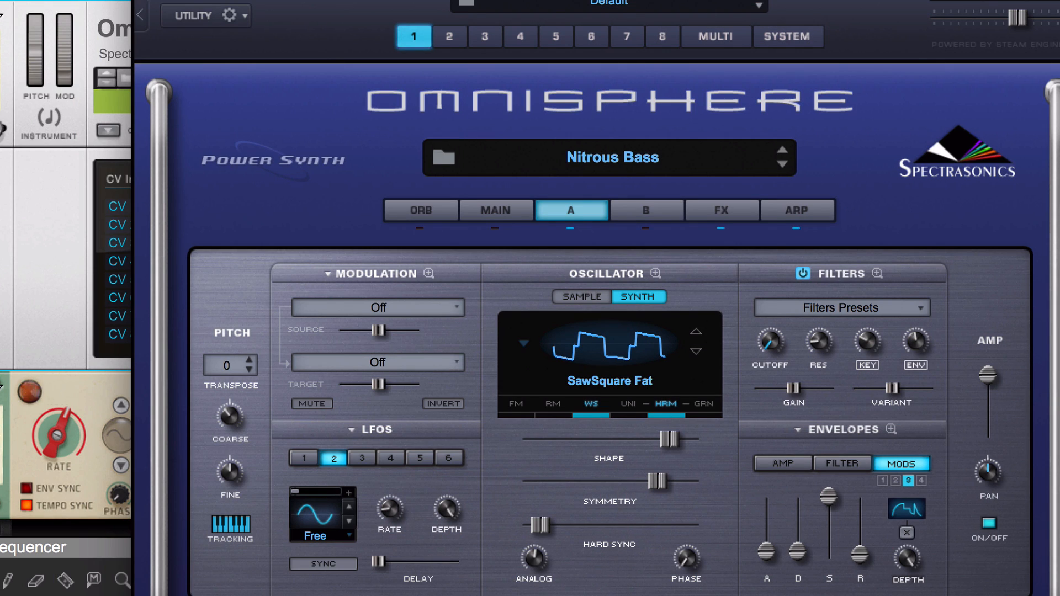
right_click(770, 335)
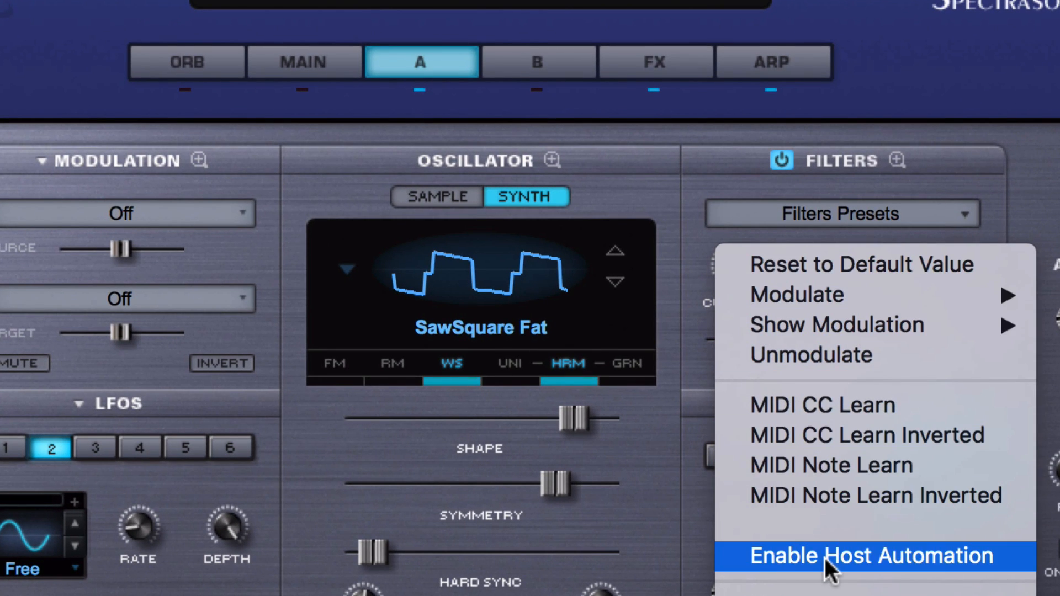
left_click(828, 556)
left_click_drag(728, 274, 743, 178)
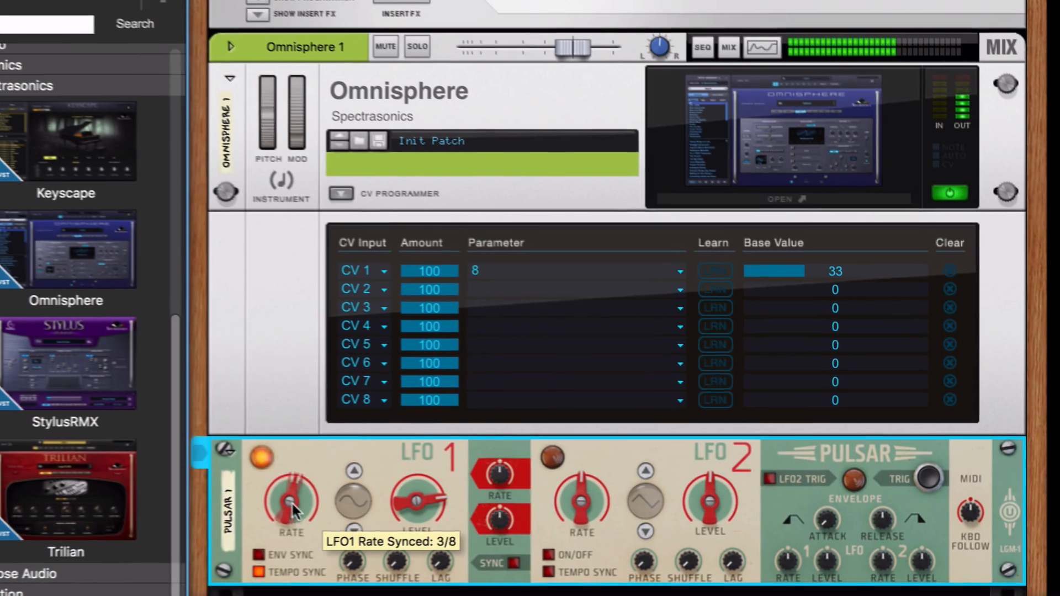
- Set Pulsar's tempo-synced LFO 1 rate to 5/4 and open the Omnisphere plugin window
mouse_move(292, 502)
left_mouse_down()
mouse_move(293, 516)
mouse_move(304, 513)
left_mouse_up()
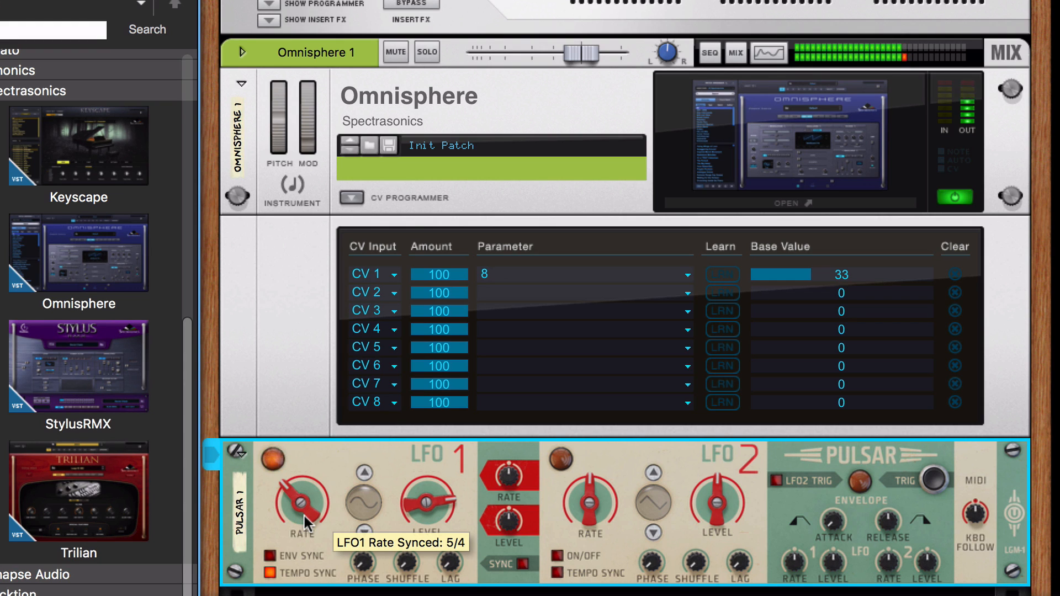
left_click(772, 203)
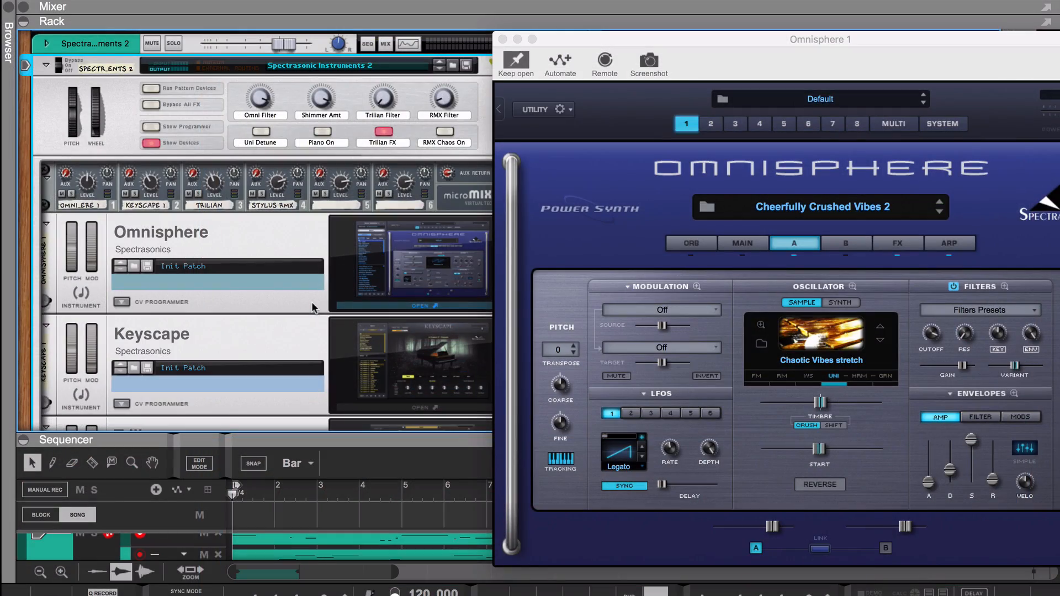
- Look over the instruments inside the Spectrasonic Instruments 2 Combinator and show its programmer with the key mapping
scroll(312, 308, "down", 8)
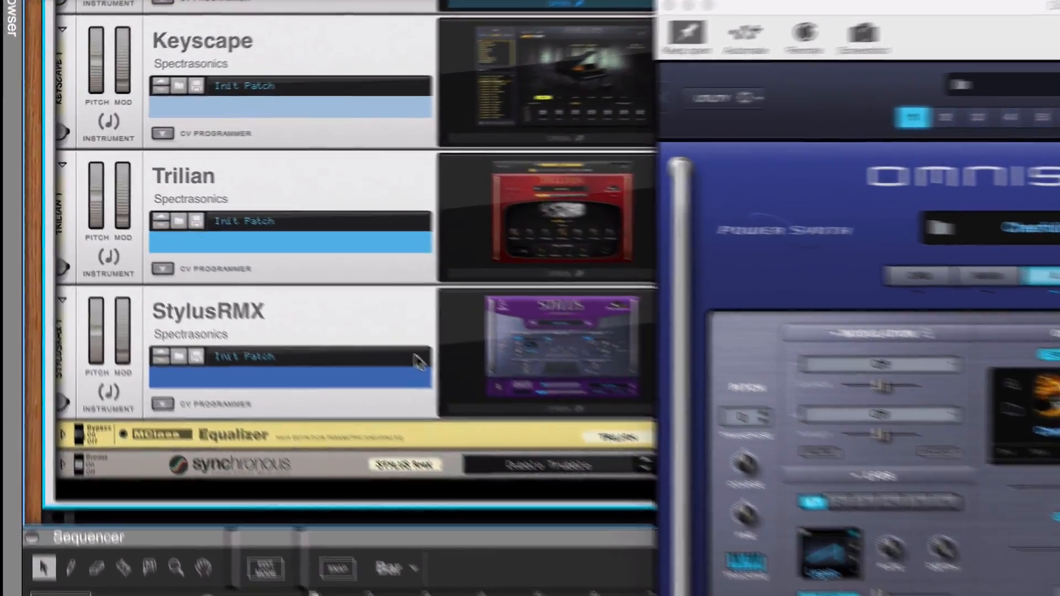
scroll(309, 308, "up", 8)
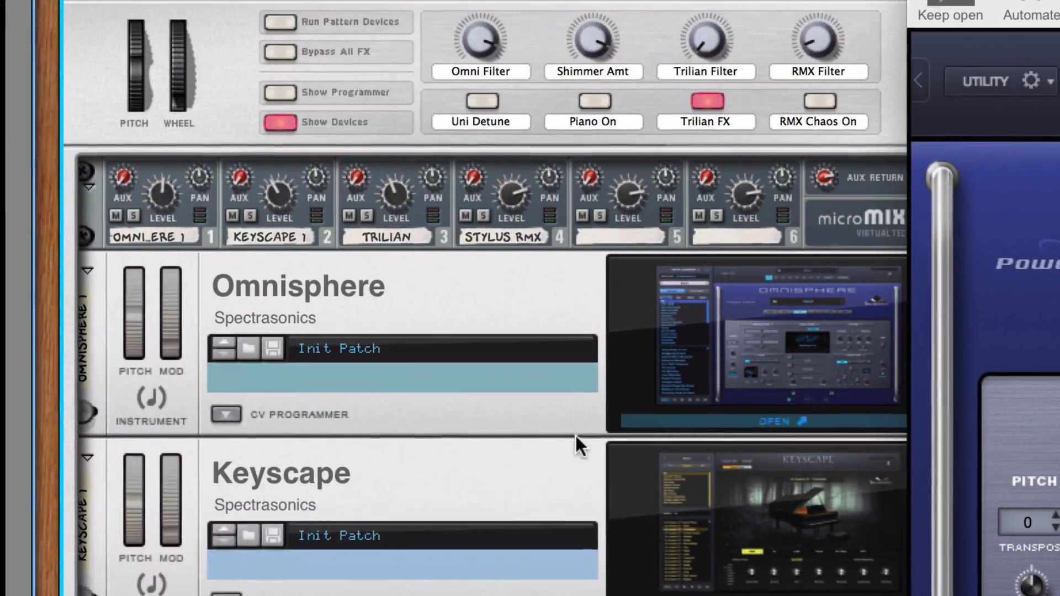
scroll(257, 197, "up", 4)
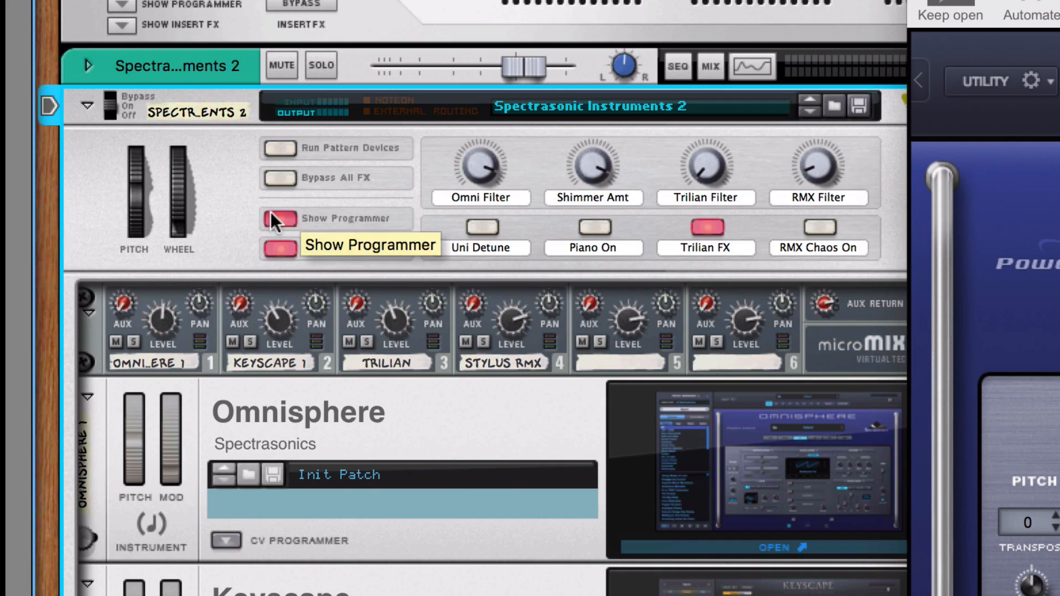
left_click(270, 212)
scroll(495, 439, "down", 5)
scroll(495, 440, "down", 3)
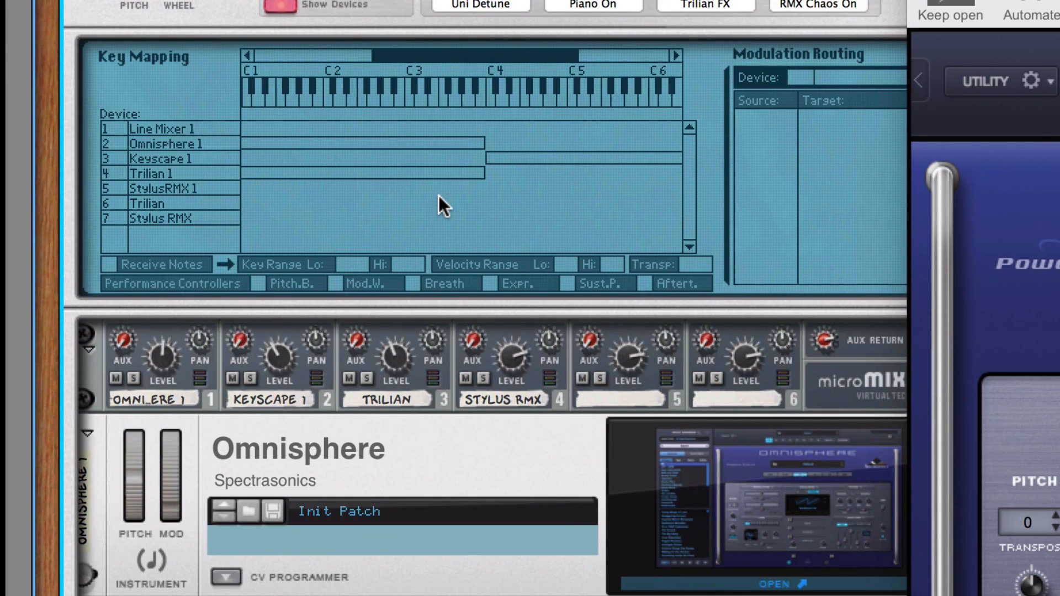
- Move the Omnisphere window aside and examine the key mapping and modulation routing of Omnisphere 1 and StylusRMX 1
scroll(438, 196, "up", 9)
left_click_drag(950, 4, 1046, 0)
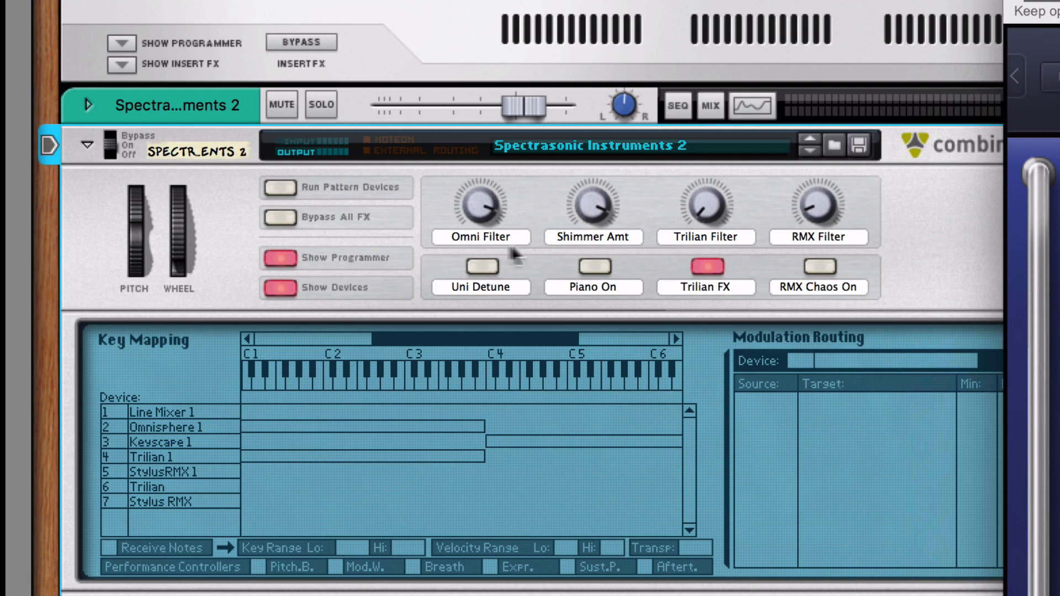
left_click(184, 428)
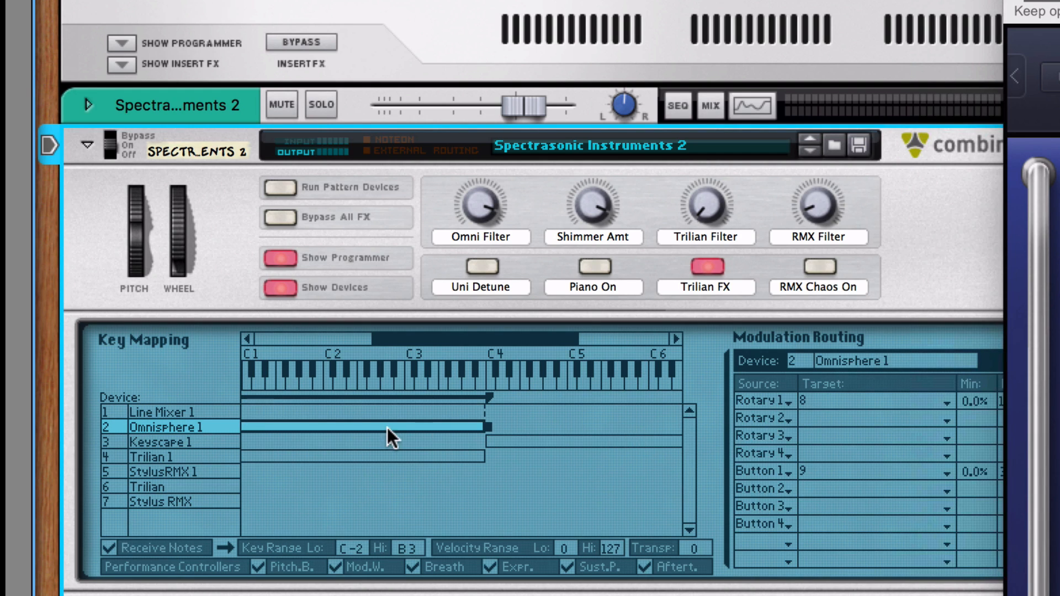
left_click(167, 471)
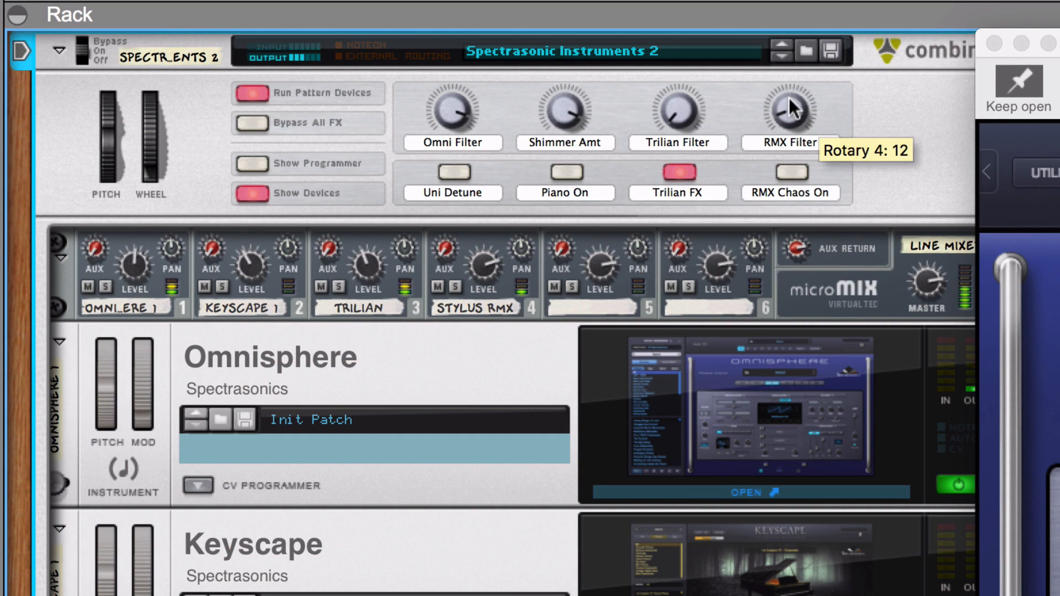
- Set the Combinator's RMX Filter to 95 and Trilian Filter to 125, and turn the Omni Filter down slightly
left_click_drag(790, 99, 764, 43)
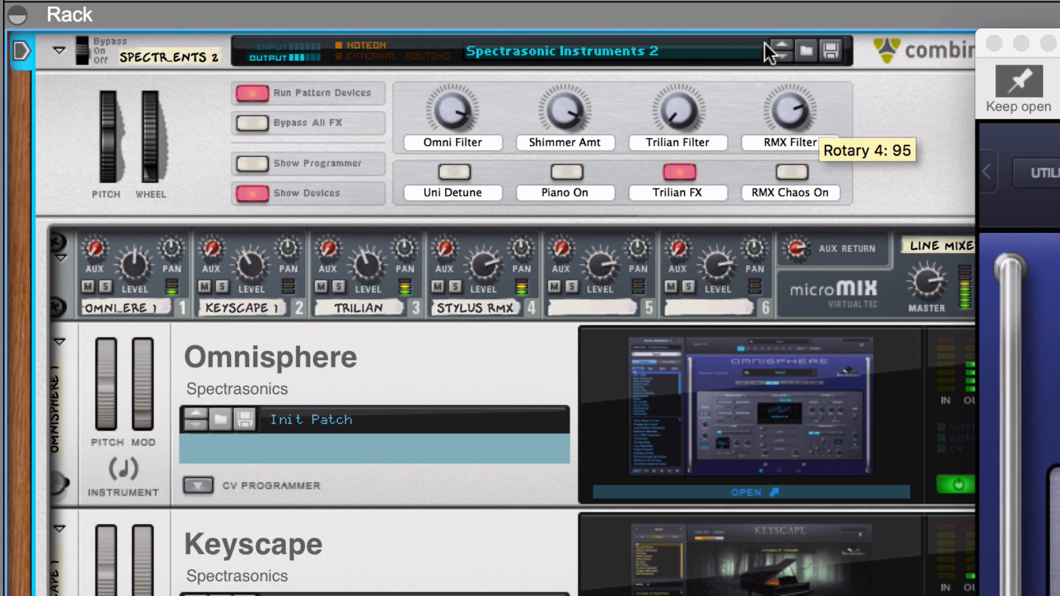
left_click_drag(680, 109, 679, 25)
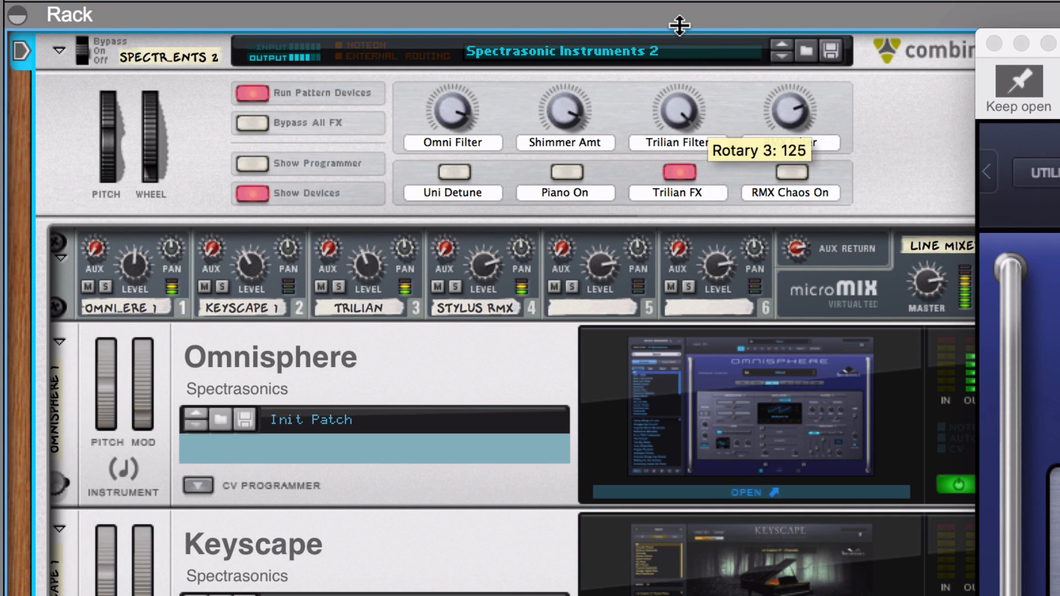
mouse_move(458, 97)
left_mouse_down()
mouse_move(459, 123)
mouse_move(462, 103)
left_mouse_up()
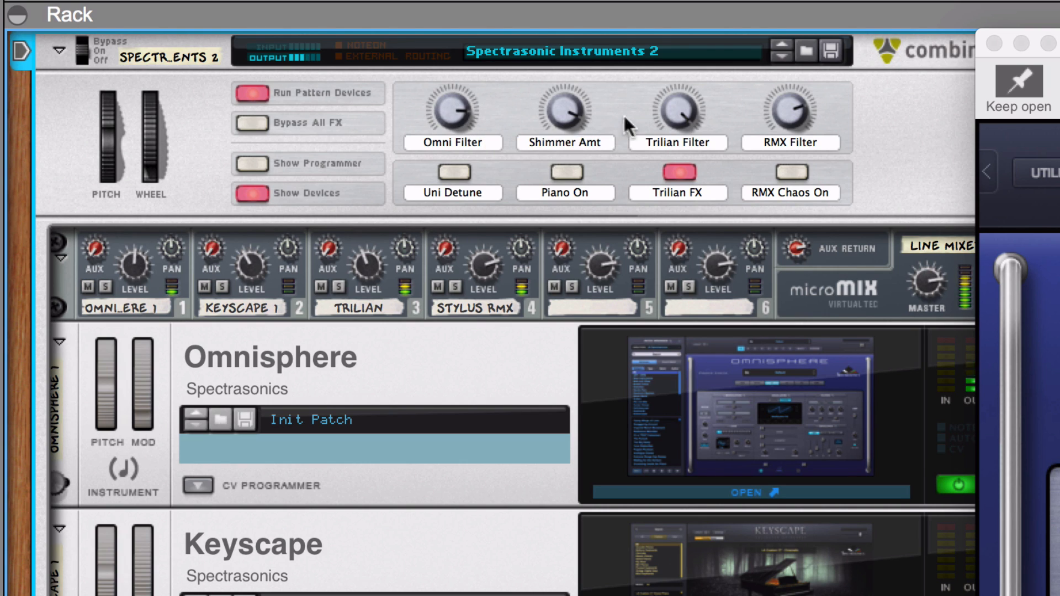
- Switch on the Combinator's Piano On control and raise the Trilian and Keyscape channel levels in the line mixer
left_click(569, 171)
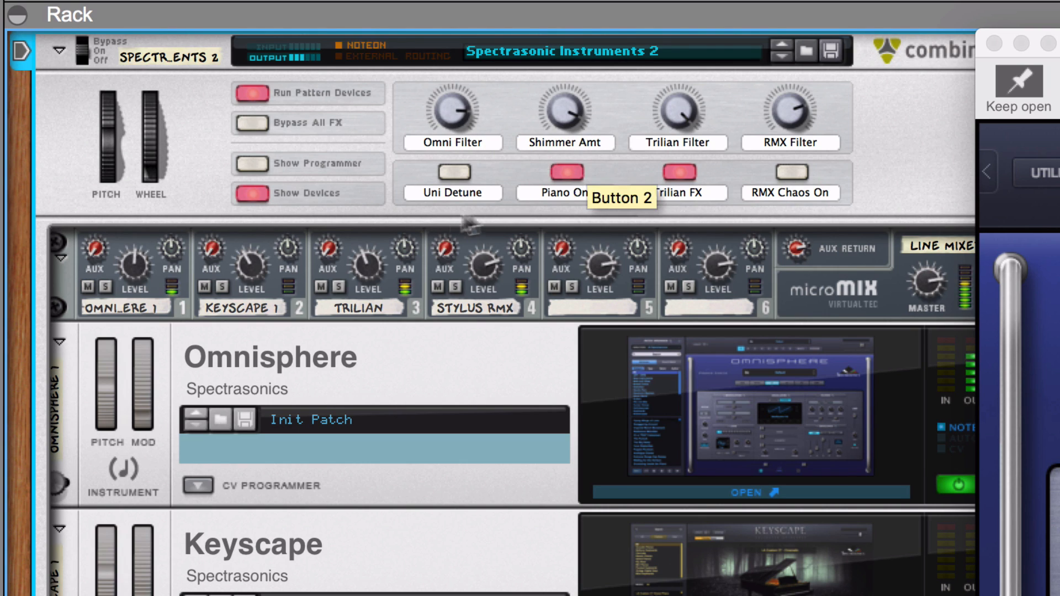
left_click(374, 253)
left_click_drag(373, 253, 373, 249)
left_click_drag(254, 271, 252, 259)
- Set the Combinator's Shimmer Amt to 107 and turn the Trilian Filter down to just below its midpoint
left_click(568, 105)
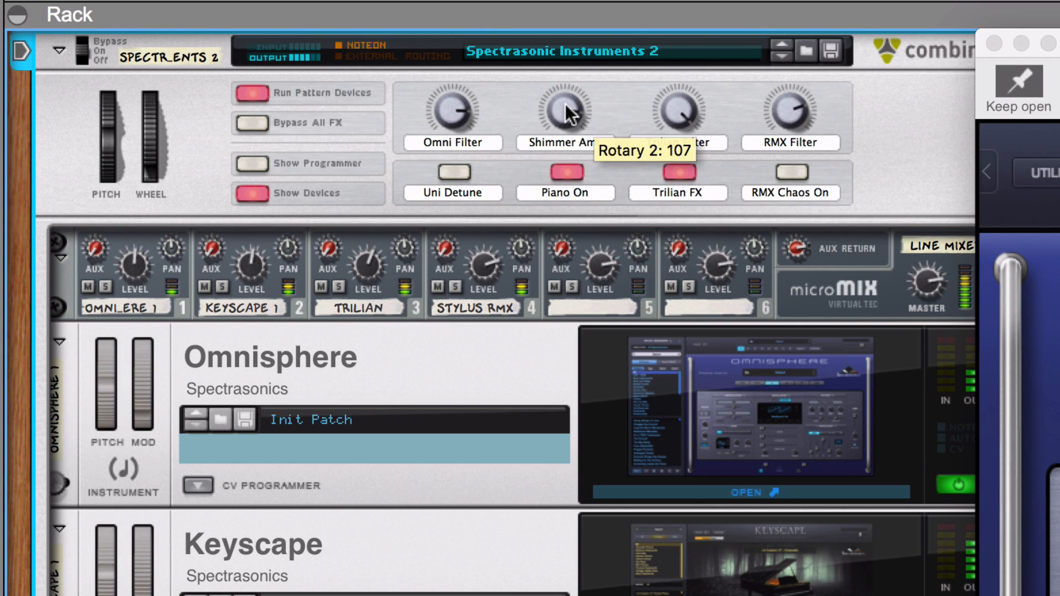
left_click_drag(678, 118, 683, 164)
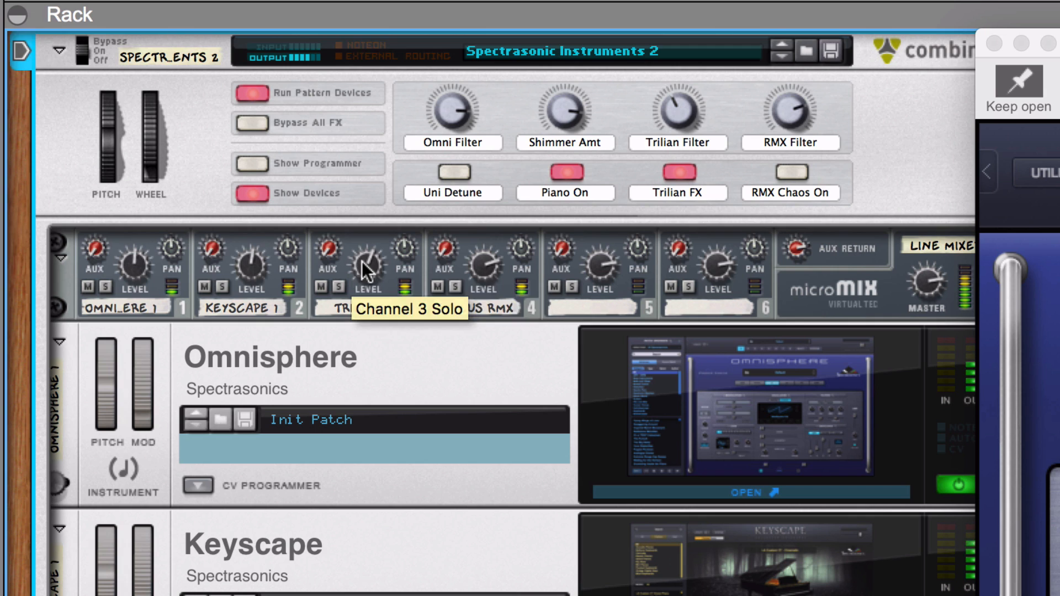
- Adjust the Trilian and Omnisphere channel levels in the line mixer and set the Combinator's Omni Filter to 109
left_click_drag(362, 260, 363, 257)
left_click_drag(135, 270, 143, 263)
left_click_drag(451, 109, 447, 84)
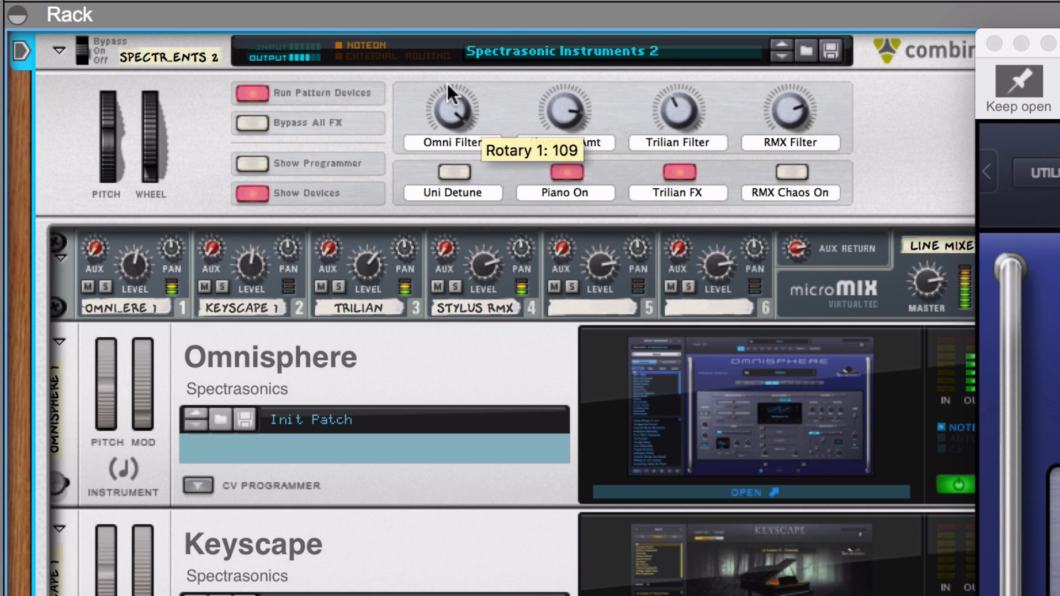
- Raise the Combinator's Trilian Filter, switch on RMX Chaos On, and set the RMX Filter to 109
mouse_move(789, 160)
left_mouse_down()
mouse_move(791, 175)
mouse_move(783, 97)
mouse_move(789, 159)
left_mouse_up()
left_click_drag(685, 112, 685, 79)
left_click_drag(786, 118, 777, 62)
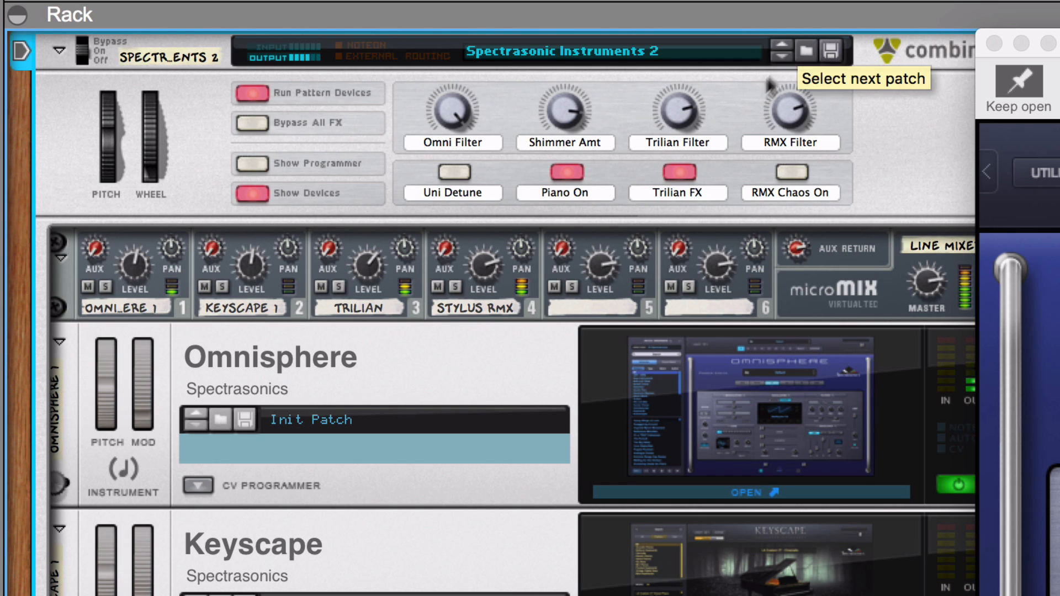
left_click(791, 172)
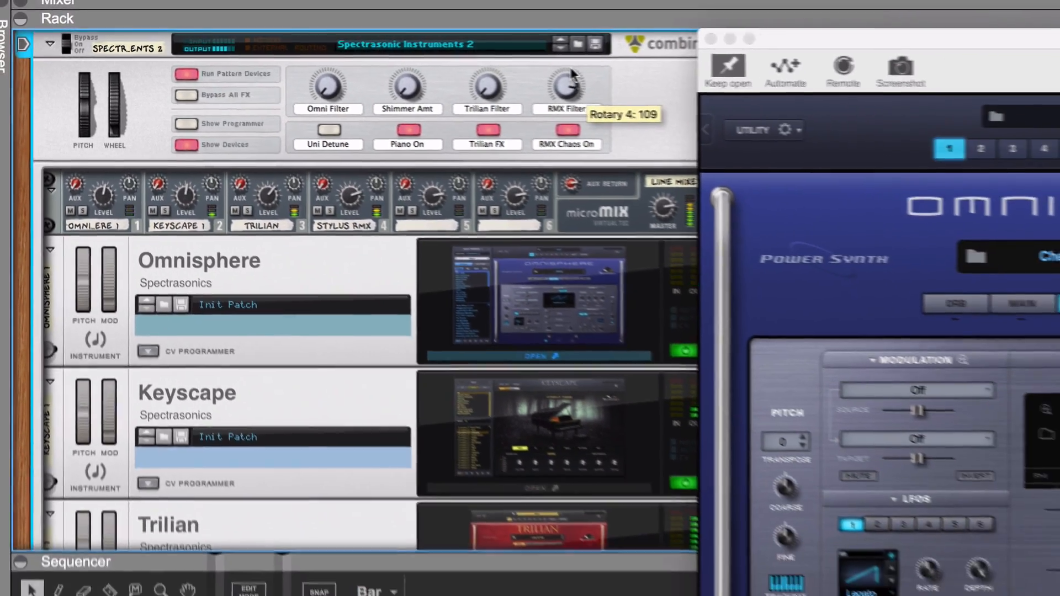
scroll(501, 264, "down", 5)
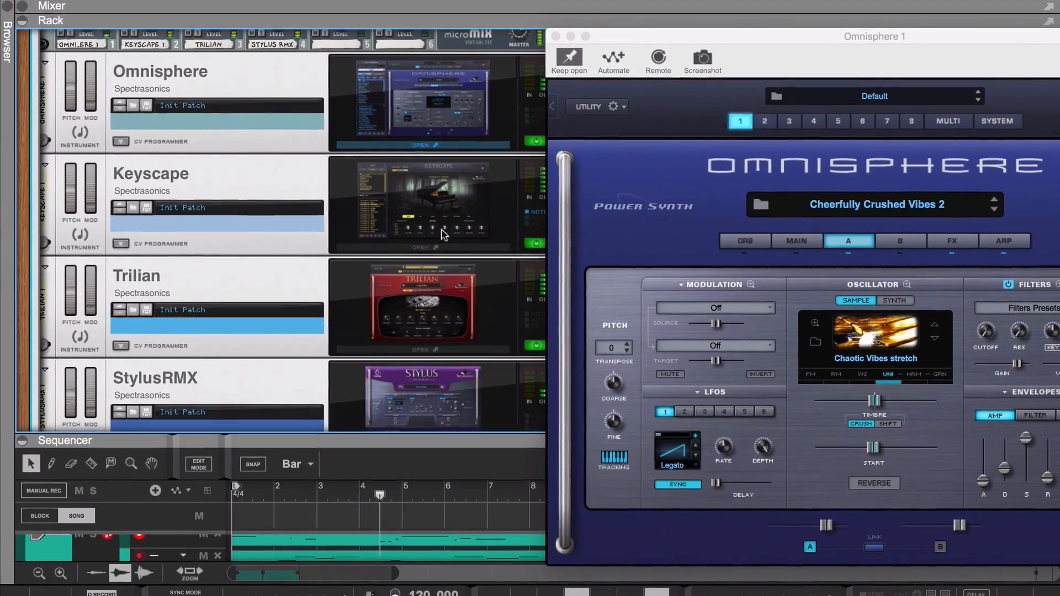
scroll(441, 234, "down", 2)
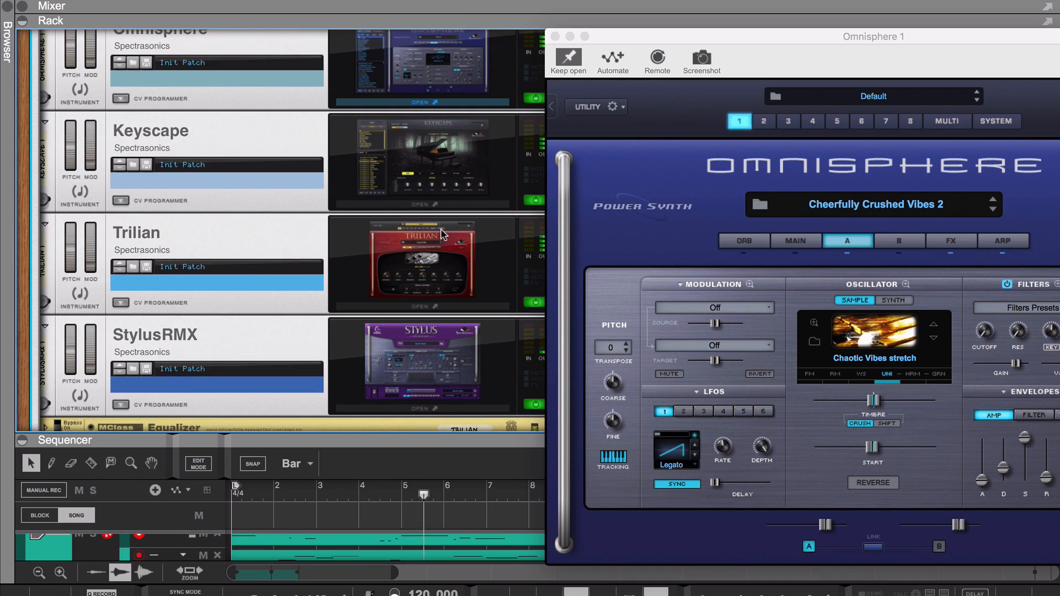
scroll(440, 234, "up", 2)
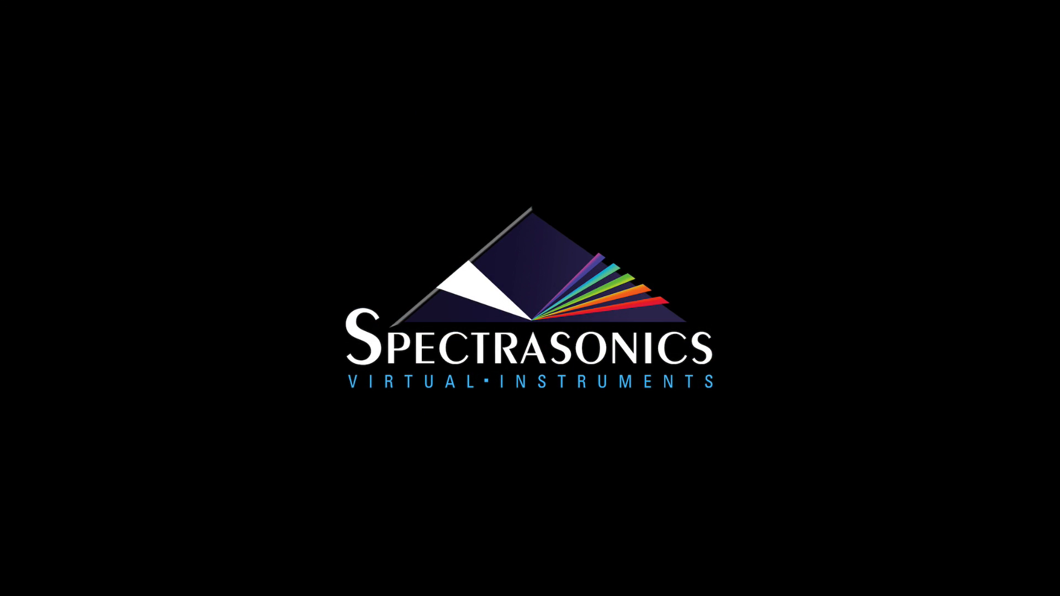